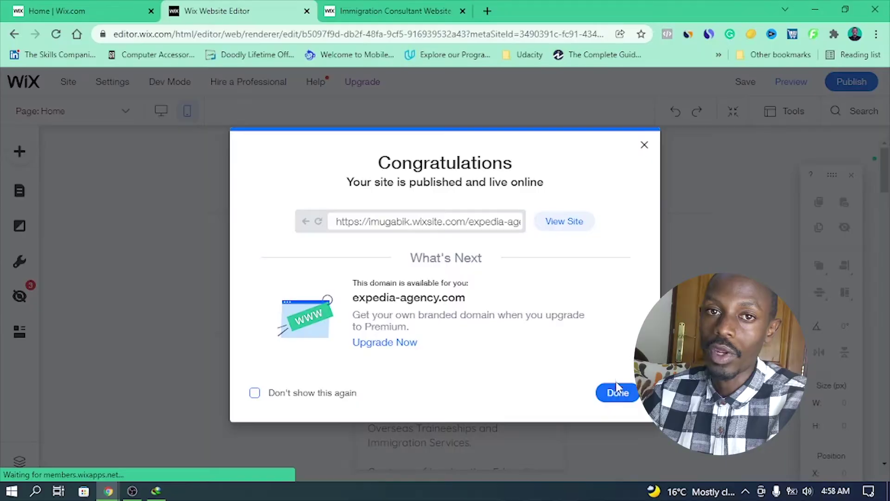
Step: Dismiss the publish notice and resize the mobile APPLY NOW button to 100 × 25 px
{"action": "left_click", "coordinate": [618, 392]}
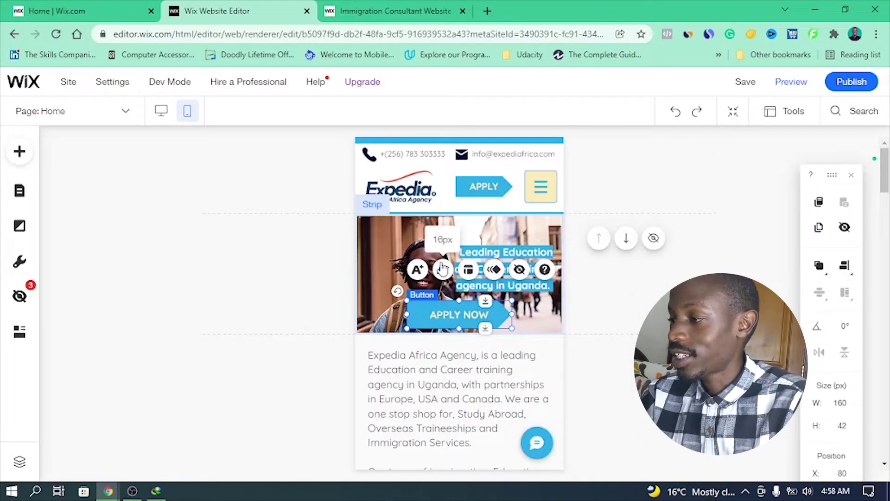
{"action": "left_click_drag", "start_coordinate": [443, 268], "coordinate": [458, 309]}
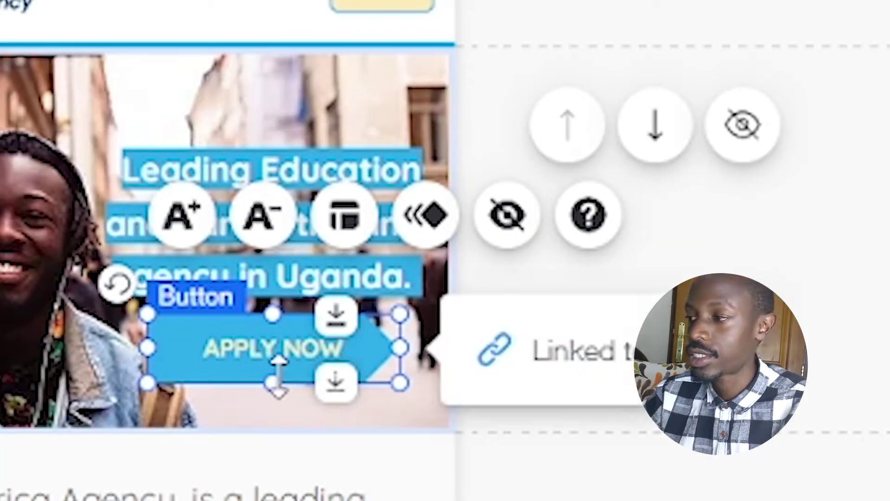
{"action": "left_click_drag", "start_coordinate": [274, 382], "coordinate": [275, 366]}
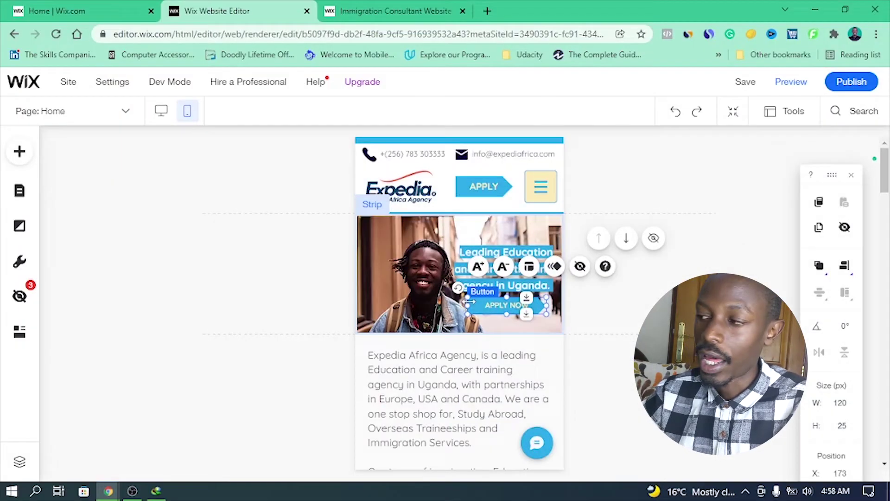
{"action": "left_click_drag", "start_coordinate": [213, 315], "coordinate": [266, 300]}
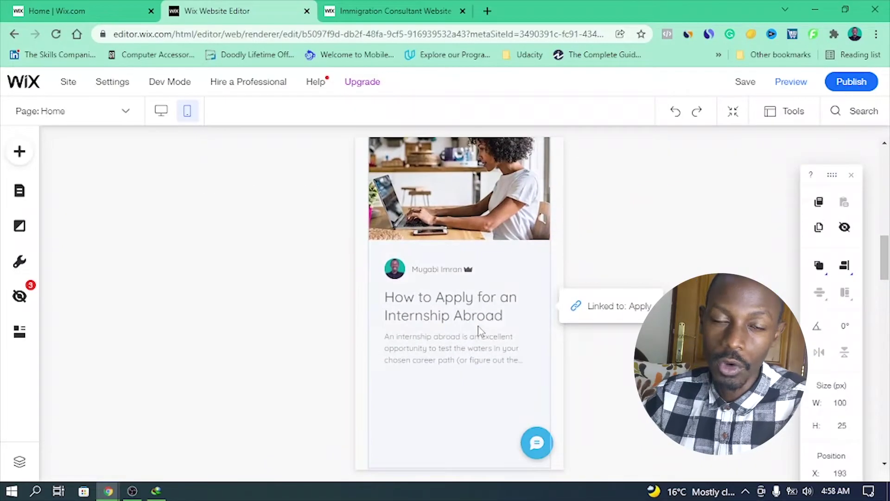
Step: Select the footer's vertical divider line and hide it on mobile
{"action": "scroll", "coordinate": [477, 325], "scroll_direction": "down", "scroll_amount": 10}
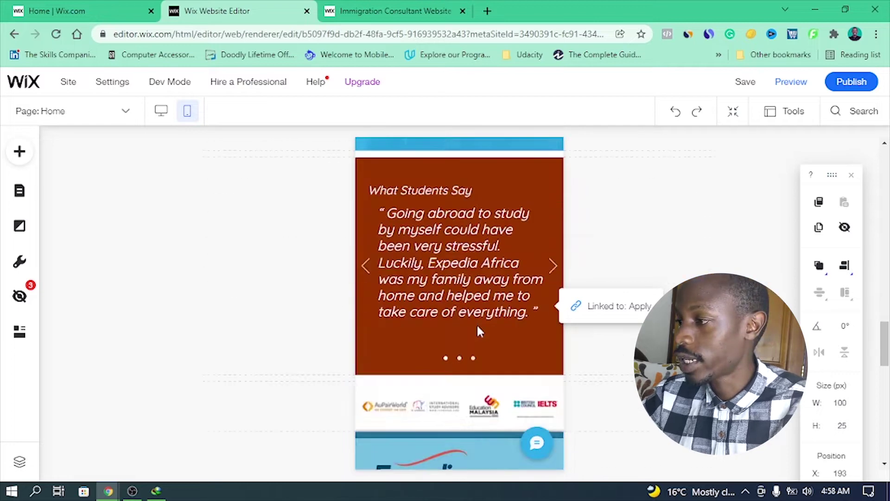
{"action": "scroll", "coordinate": [478, 325], "scroll_direction": "down", "scroll_amount": 5}
{"action": "scroll", "coordinate": [477, 326], "scroll_direction": "up", "scroll_amount": 3}
{"action": "left_click", "coordinate": [456, 321]}
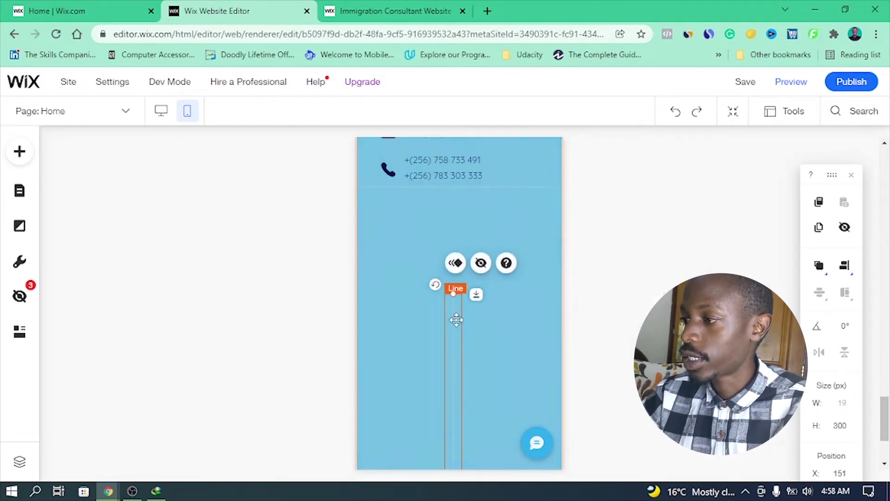
{"action": "left_click", "coordinate": [482, 263]}
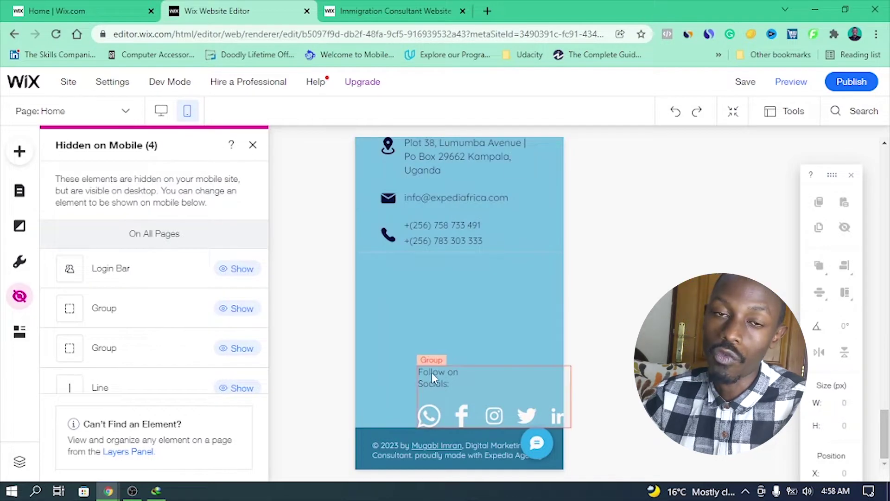
Step: Shift the Follow on Socials group left and hide the vertical line again
{"action": "left_click", "coordinate": [458, 377]}
{"action": "left_click_drag", "start_coordinate": [432, 381], "coordinate": [392, 314]}
{"action": "left_click", "coordinate": [462, 335]}
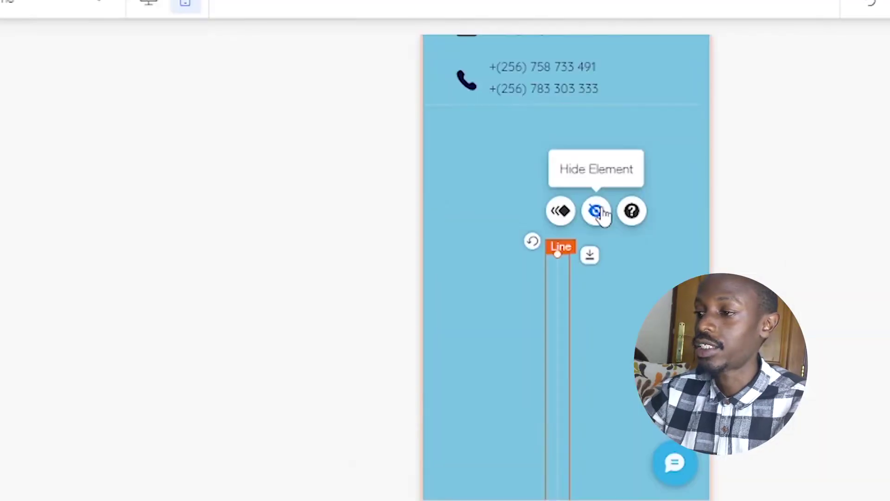
{"action": "left_click", "coordinate": [481, 263]}
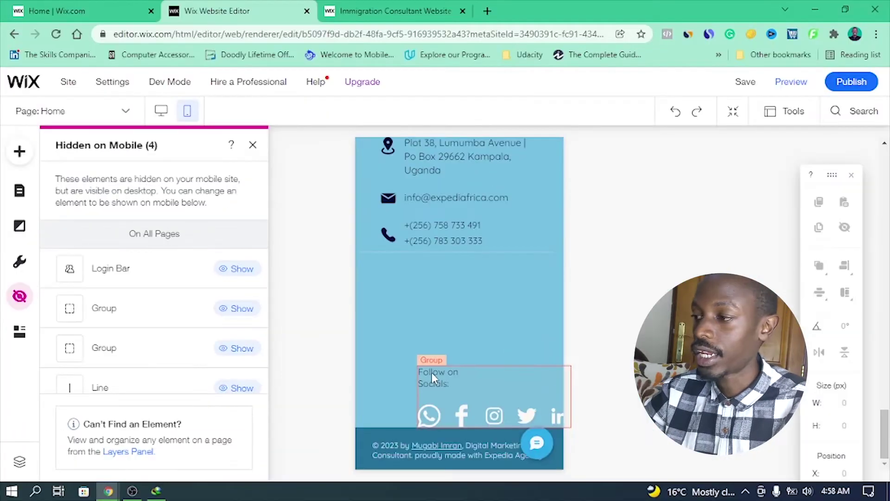
Step: Move Follow on Socials left, set icons to 29 px with 11 px spacing, and shorten the footer
{"action": "left_click", "coordinate": [525, 366]}
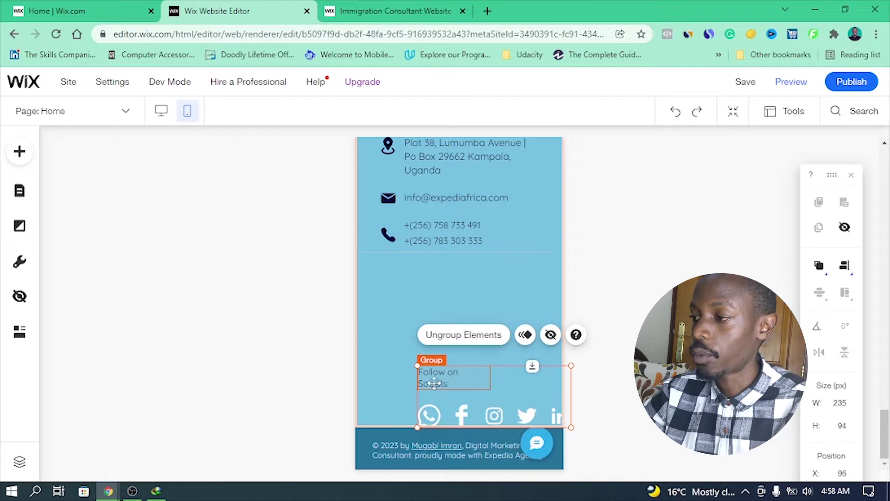
{"action": "left_click_drag", "start_coordinate": [432, 378], "coordinate": [392, 309]}
{"action": "left_click", "coordinate": [462, 336]}
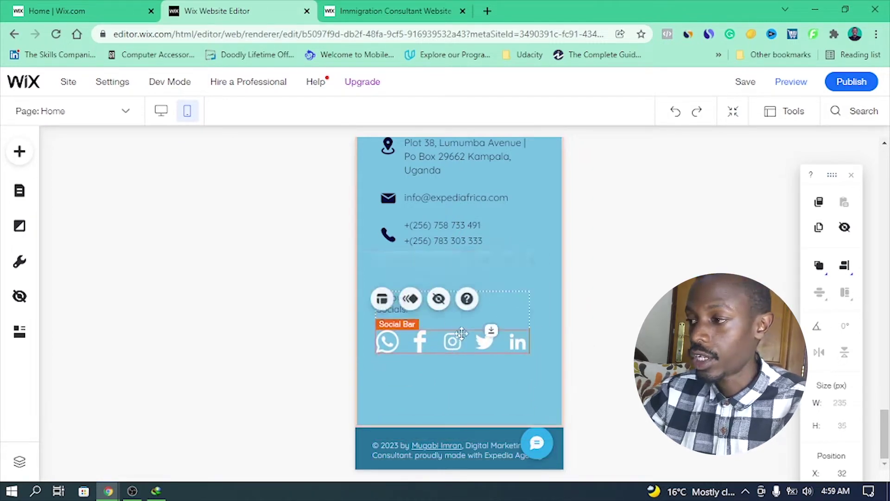
{"action": "left_click", "coordinate": [387, 299]}
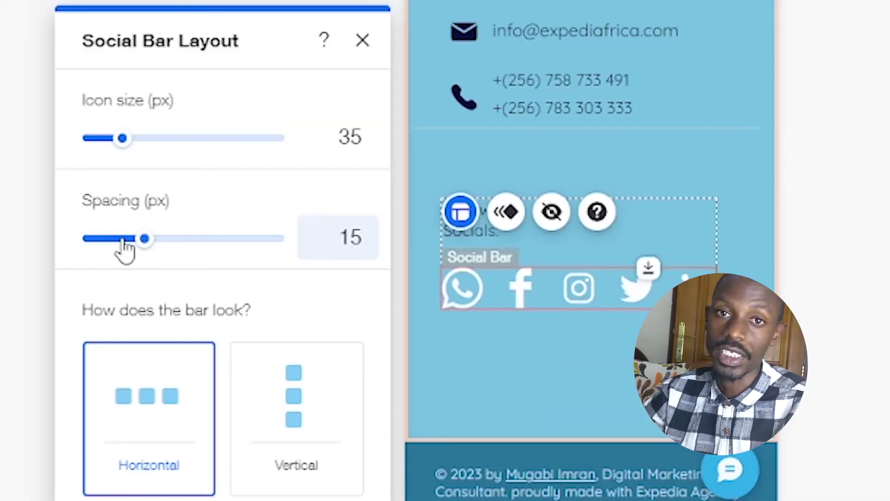
{"action": "left_click_drag", "start_coordinate": [131, 248], "coordinate": [132, 249]}
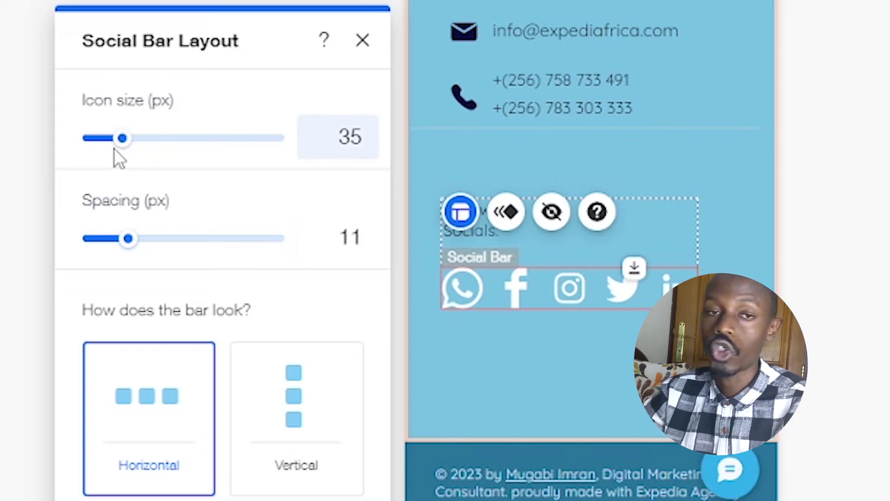
{"action": "left_click_drag", "start_coordinate": [117, 140], "coordinate": [113, 140]}
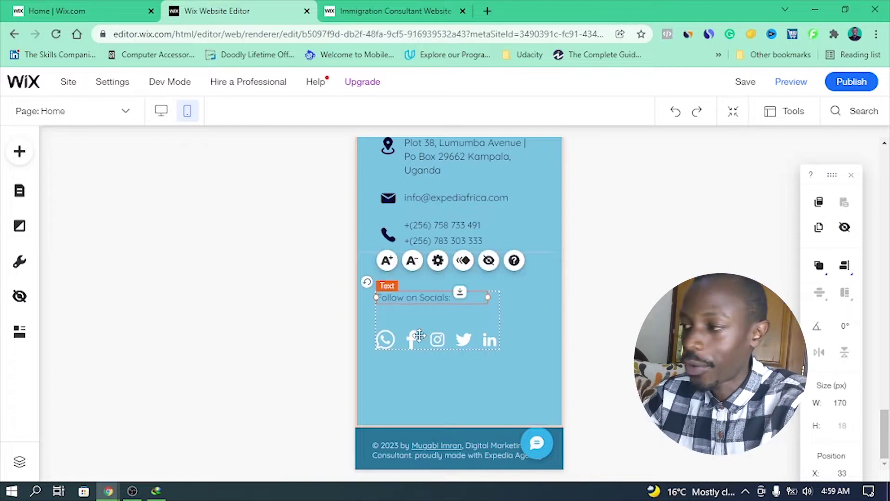
{"action": "left_click", "coordinate": [422, 337]}
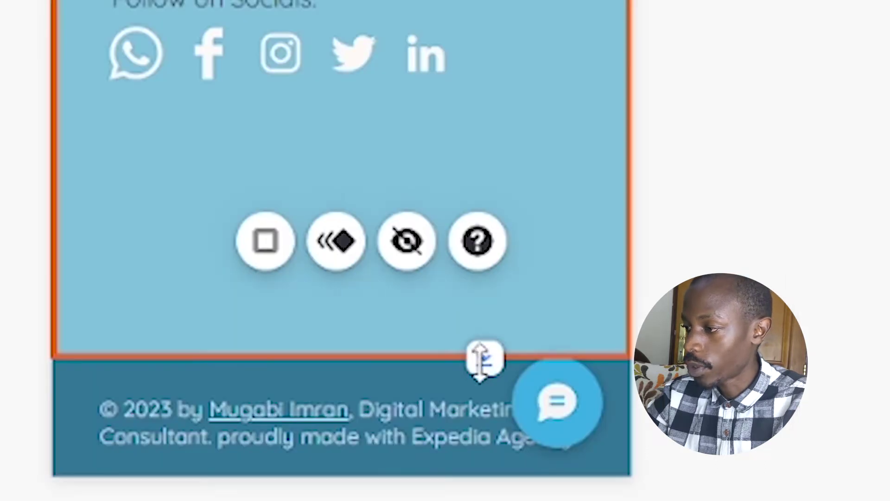
{"action": "mouse_move", "coordinate": [510, 426]}
{"action": "left_mouse_down"}
{"action": "mouse_move", "coordinate": [507, 384]}
{"action": "mouse_move", "coordinate": [514, 417]}
{"action": "left_mouse_up"}
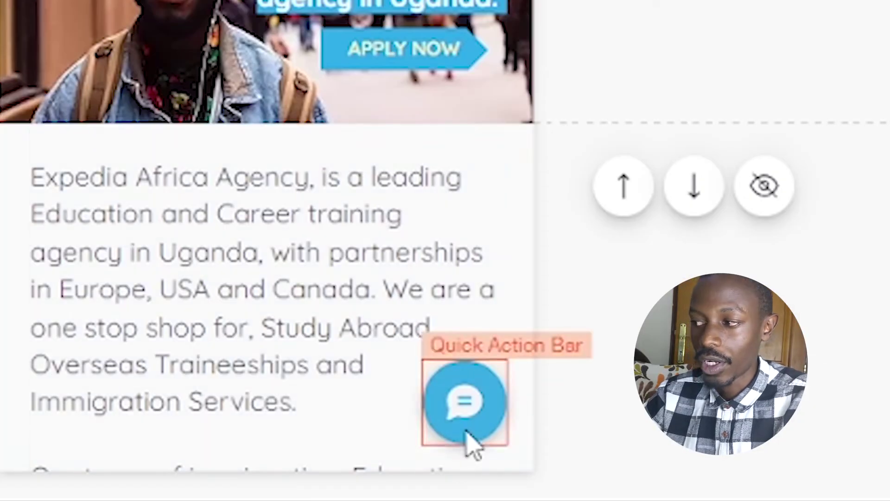
Step: Select the floating Quick Action Bar and browse its More Actions list of action types
{"action": "left_click", "coordinate": [538, 453]}
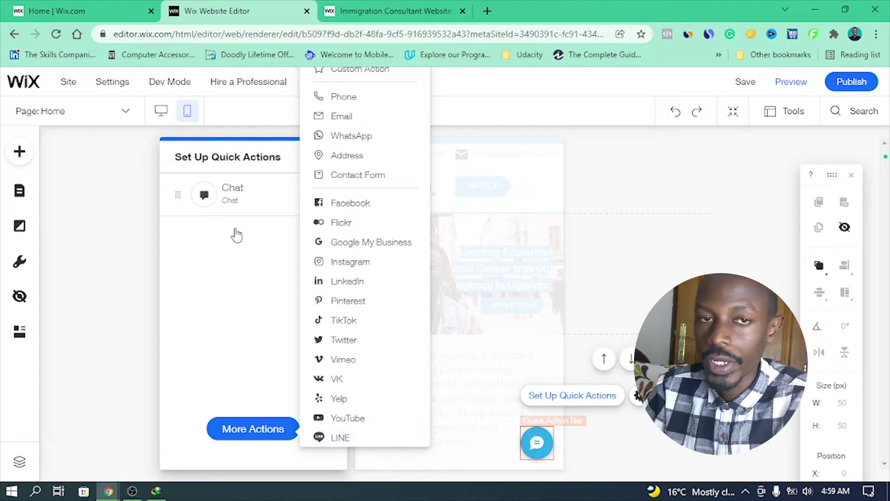
{"action": "left_click", "coordinate": [269, 441]}
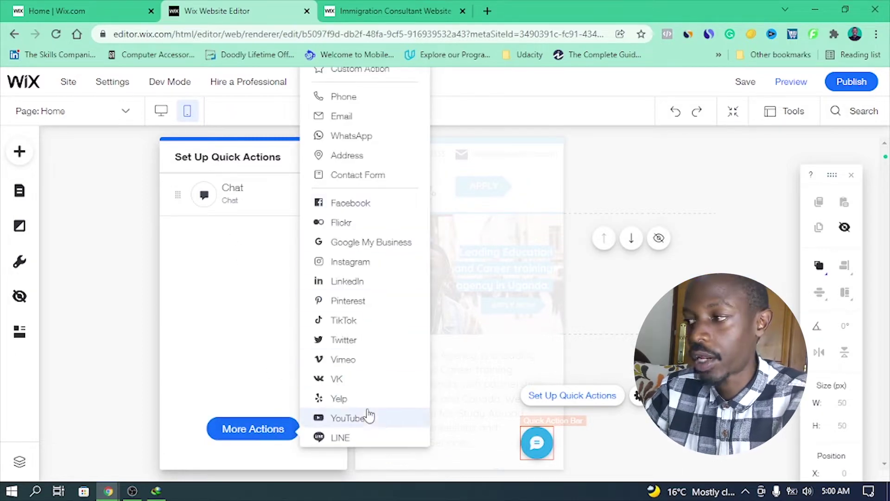
{"action": "left_click", "coordinate": [348, 417]}
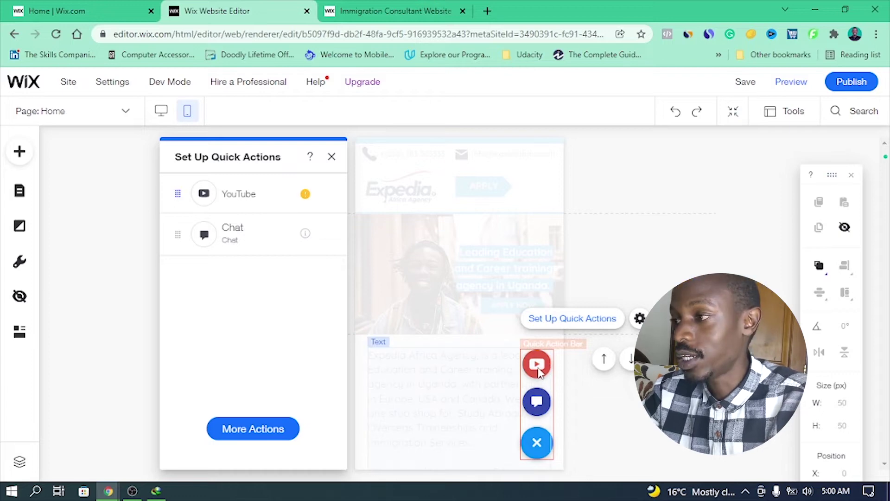
{"action": "left_click", "coordinate": [258, 434]}
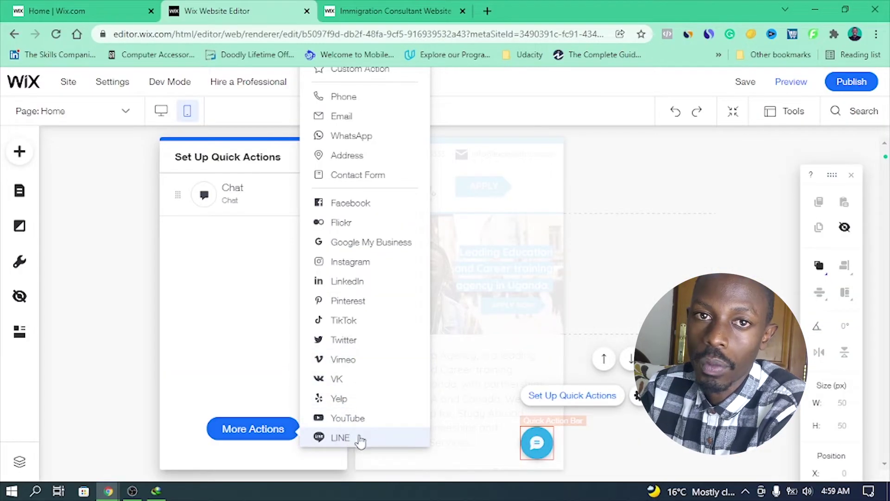
Step: Add YouTube and Google My Business actions to the quick action bar above Chat
{"action": "left_click", "coordinate": [273, 374]}
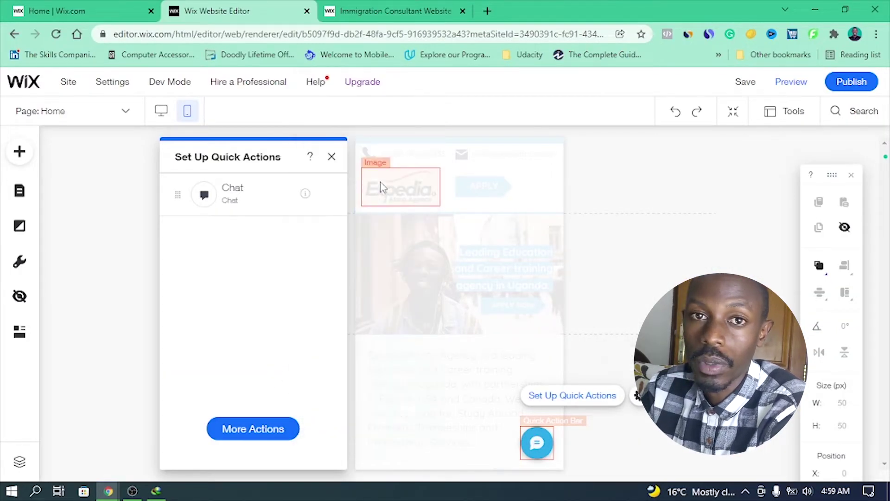
{"action": "left_click", "coordinate": [269, 428]}
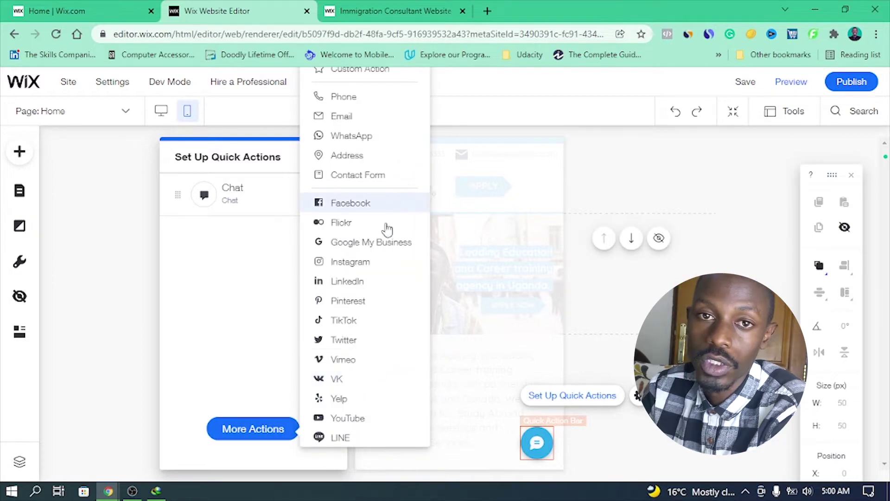
{"action": "left_click", "coordinate": [352, 418]}
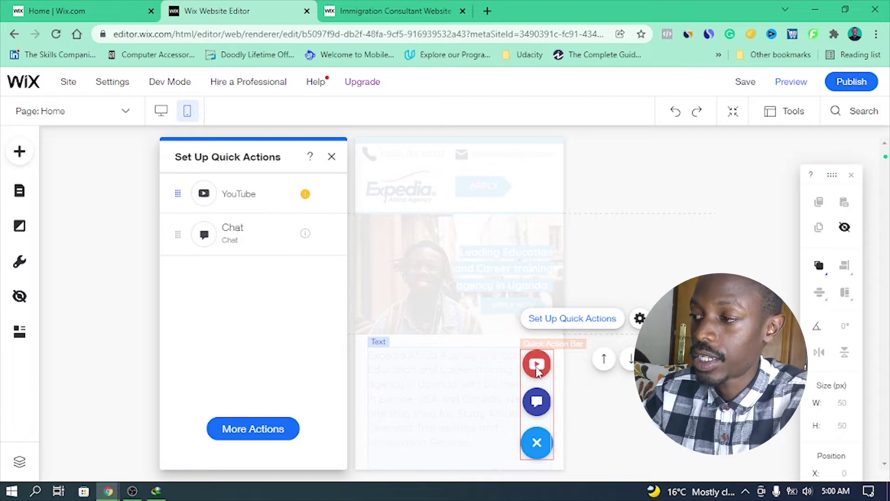
{"action": "left_click", "coordinate": [259, 431]}
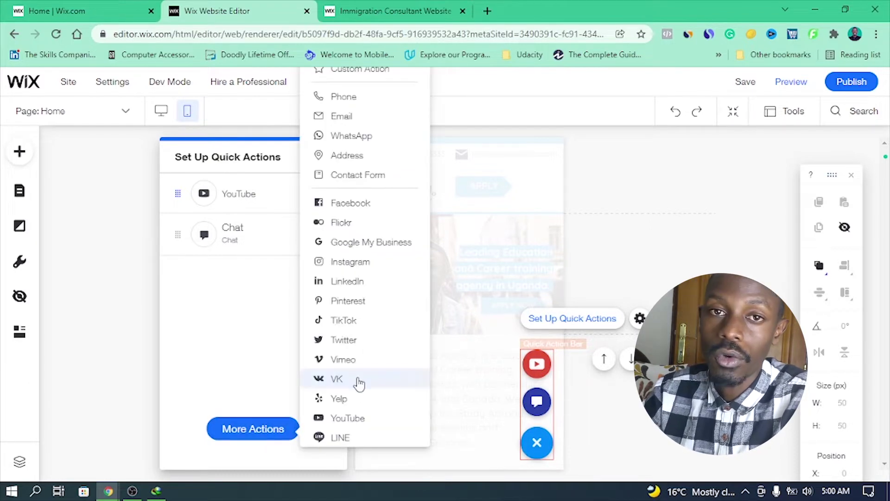
{"action": "left_click", "coordinate": [388, 246]}
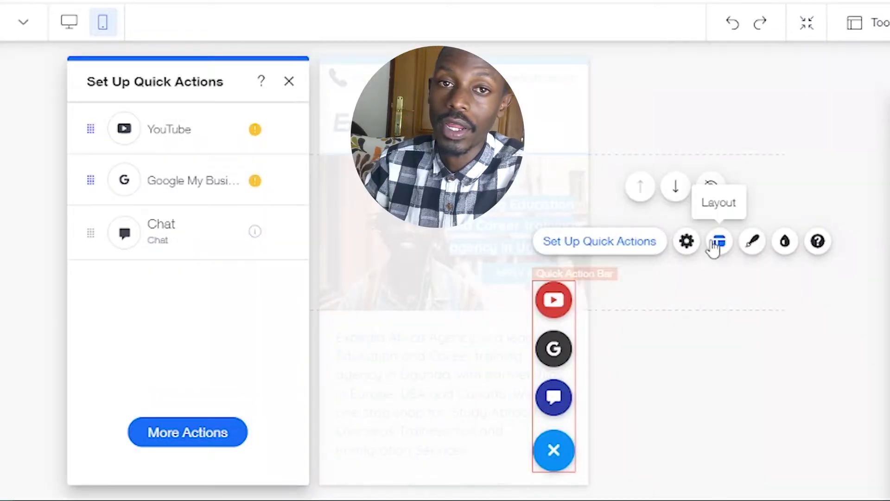
Step: Try the action bar on the left, return it to the right, then view its design presets
{"action": "left_click", "coordinate": [718, 241]}
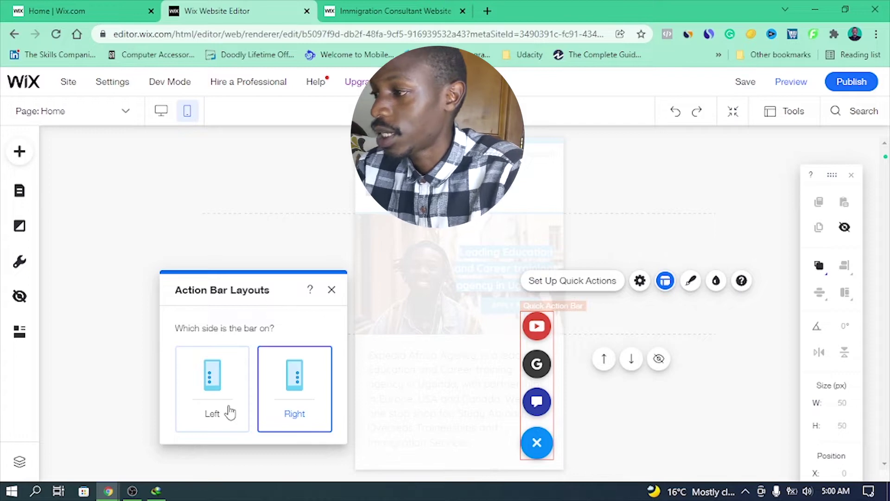
{"action": "left_click", "coordinate": [160, 409]}
{"action": "left_click", "coordinate": [280, 407]}
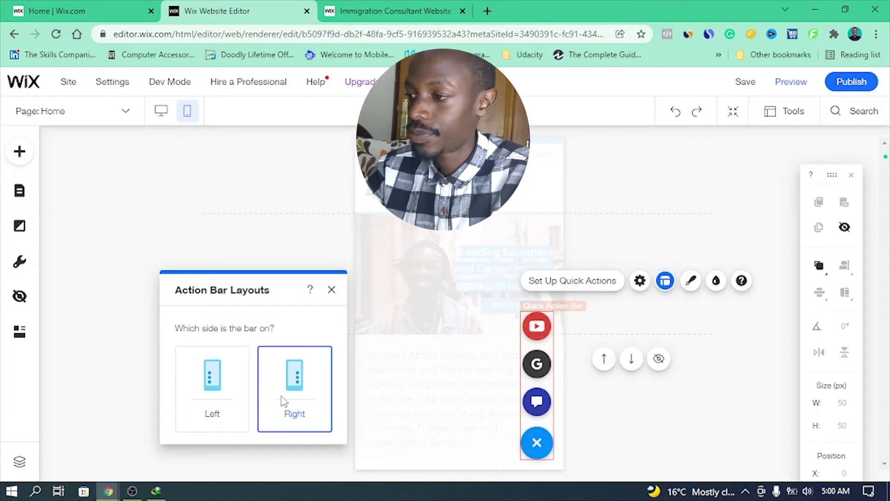
{"action": "left_click", "coordinate": [332, 290]}
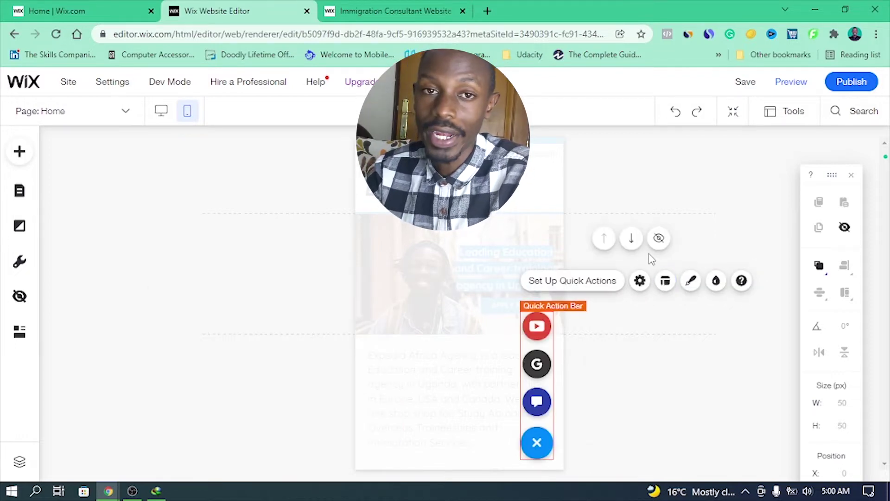
{"action": "left_click", "coordinate": [640, 279]}
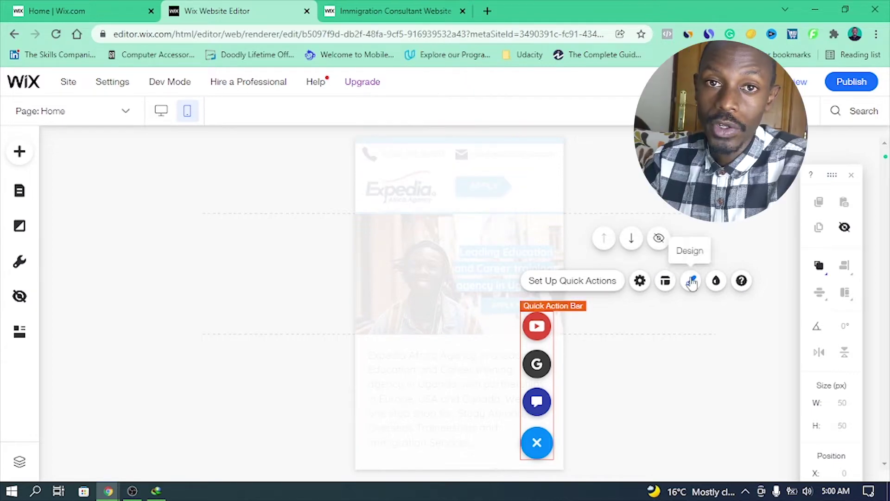
{"action": "left_click", "coordinate": [691, 280]}
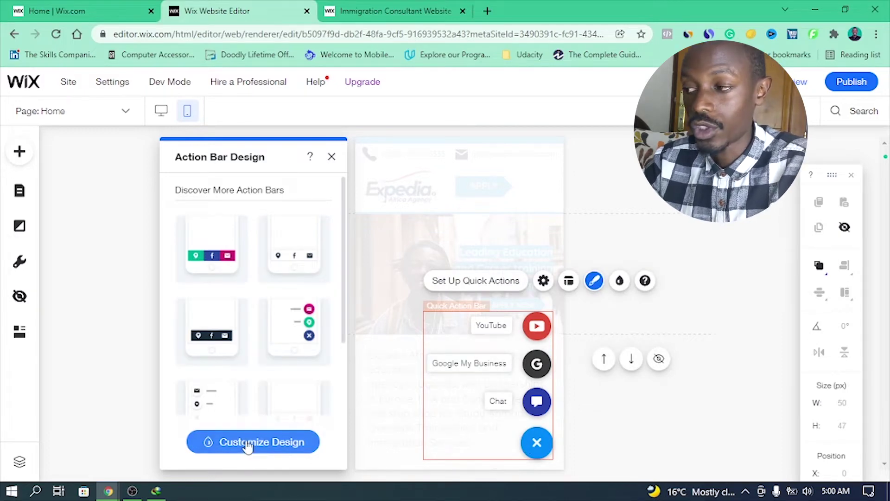
Step: Preview the coloured, white and black bottom-bar designs, keeping the floating circle buttons
{"action": "left_click", "coordinate": [216, 242]}
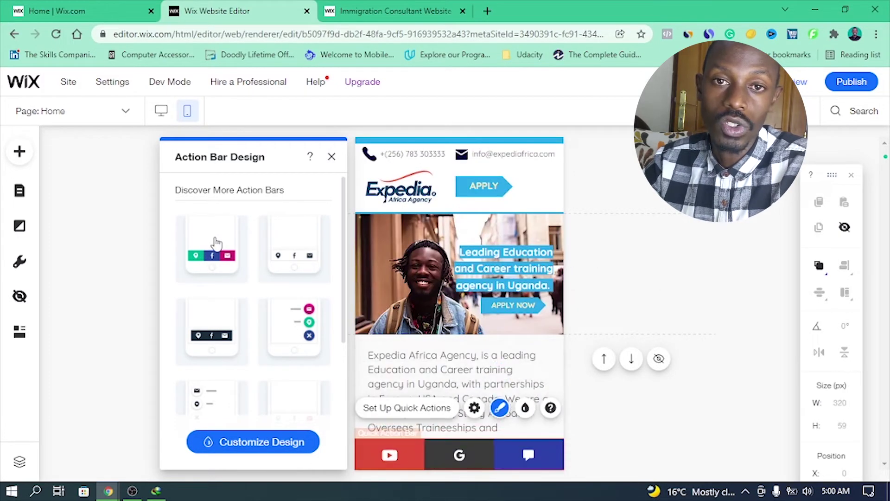
{"action": "left_click", "coordinate": [292, 243]}
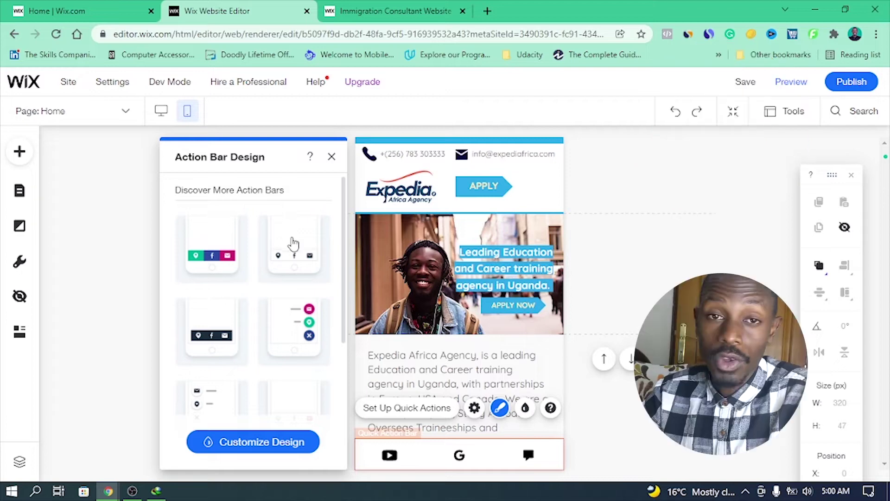
{"action": "left_click", "coordinate": [293, 323]}
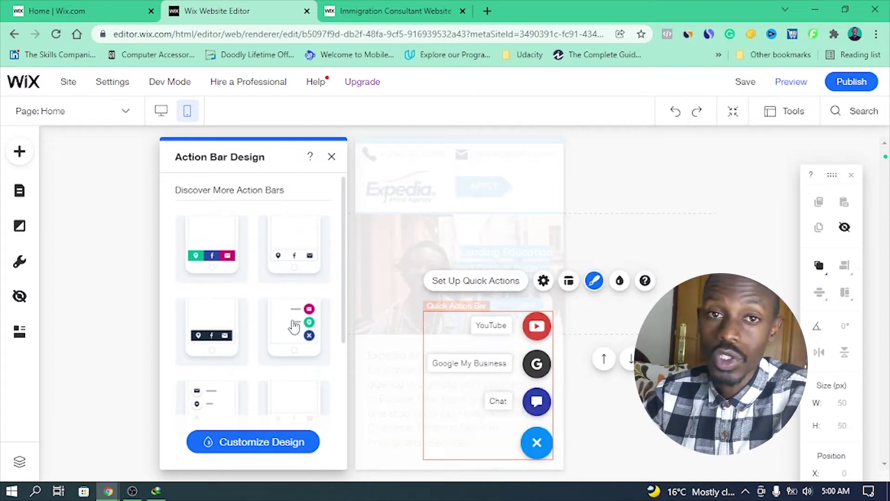
{"action": "left_click", "coordinate": [208, 348]}
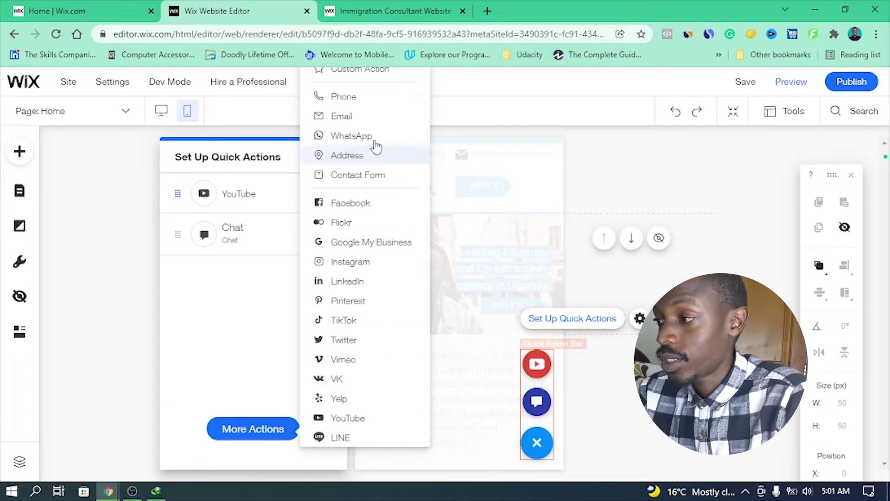
{"action": "key", "text": "Escape"}
Step: Open the WhatsApp action's Set Up option to link it to a phone number
{"action": "mouse_move", "coordinate": [303, 235]}
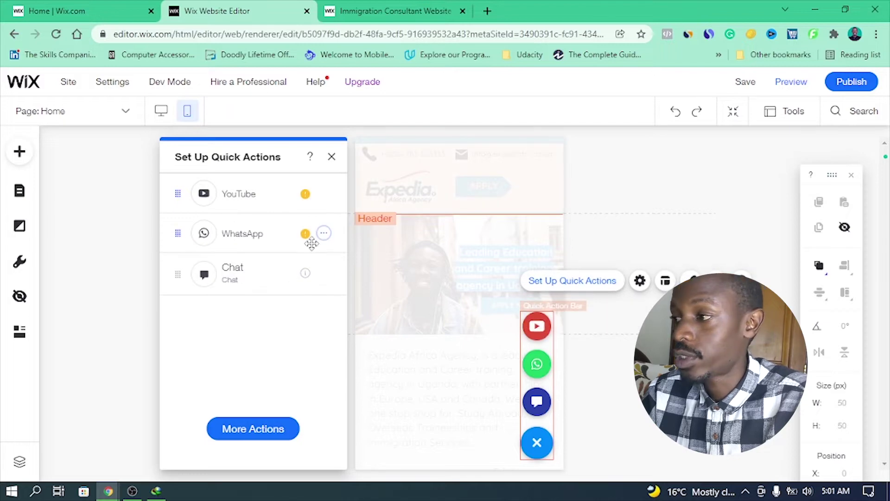
{"action": "left_click", "coordinate": [323, 234]}
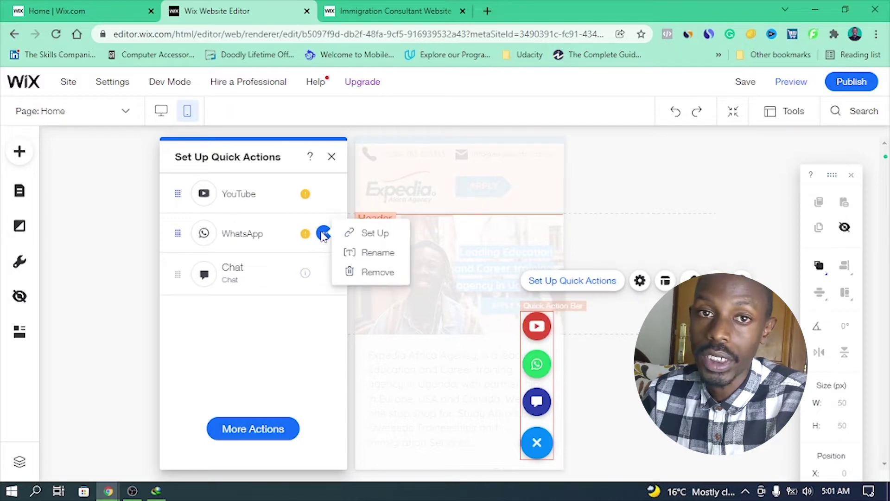
{"action": "left_click", "coordinate": [374, 234]}
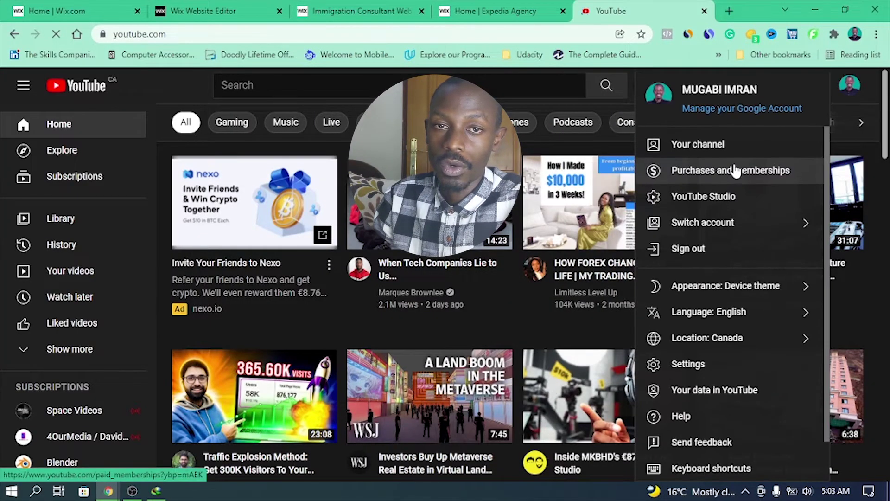
Step: Go to your YouTube channel page, copy its URL, and close the tab
{"action": "left_click", "coordinate": [708, 148]}
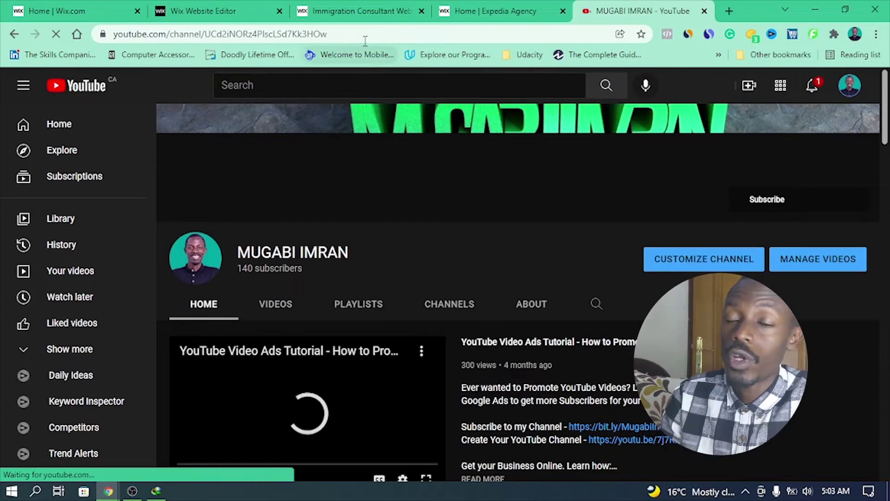
{"action": "left_click", "coordinate": [363, 35]}
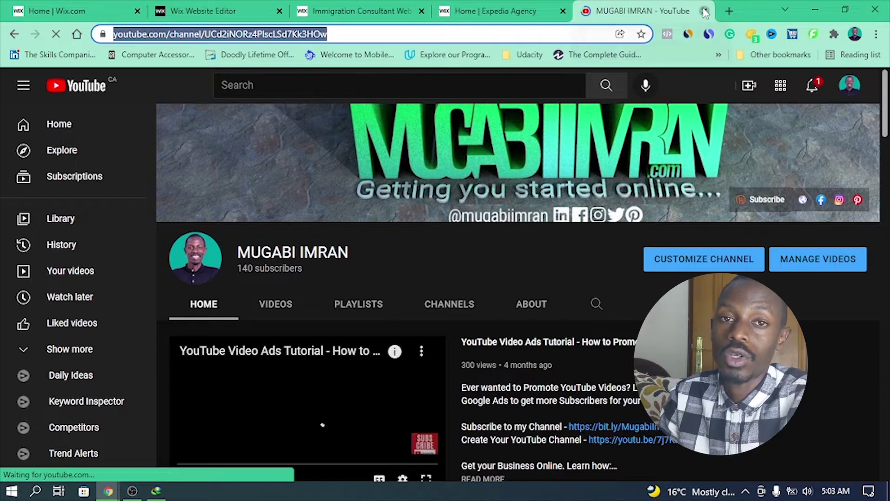
{"action": "left_click", "coordinate": [704, 11]}
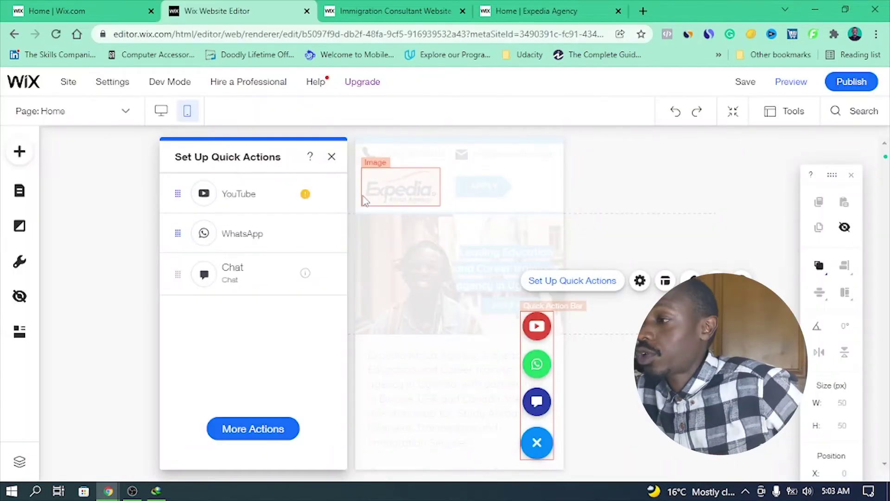
Step: Paste the copied channel URL as the YouTube action's web address
{"action": "left_click", "coordinate": [324, 193]}
{"action": "left_click", "coordinate": [374, 194]}
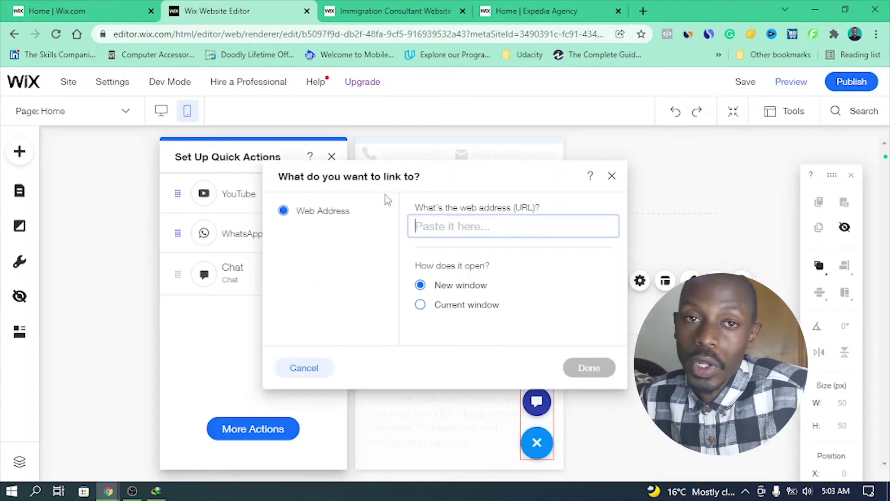
{"action": "key", "text": "ctrl+v"}
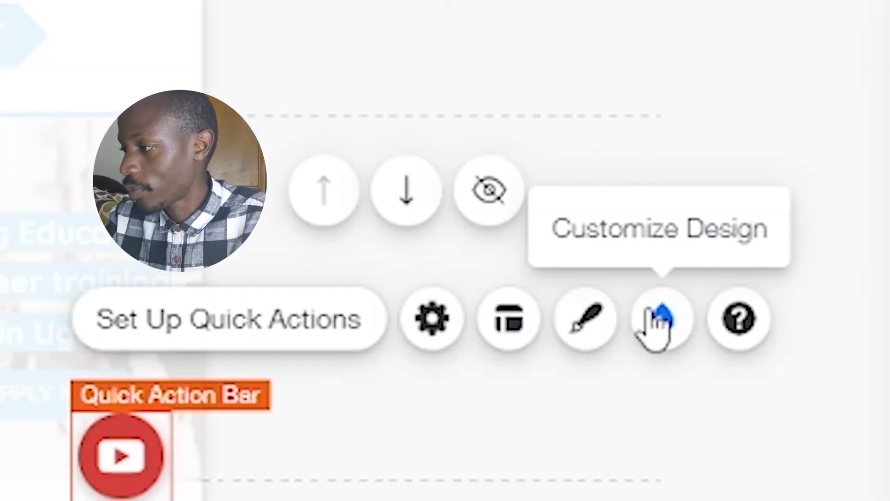
Step: Make the quick action buttons black and white and review their border and shadow options
{"action": "left_click", "coordinate": [649, 316]}
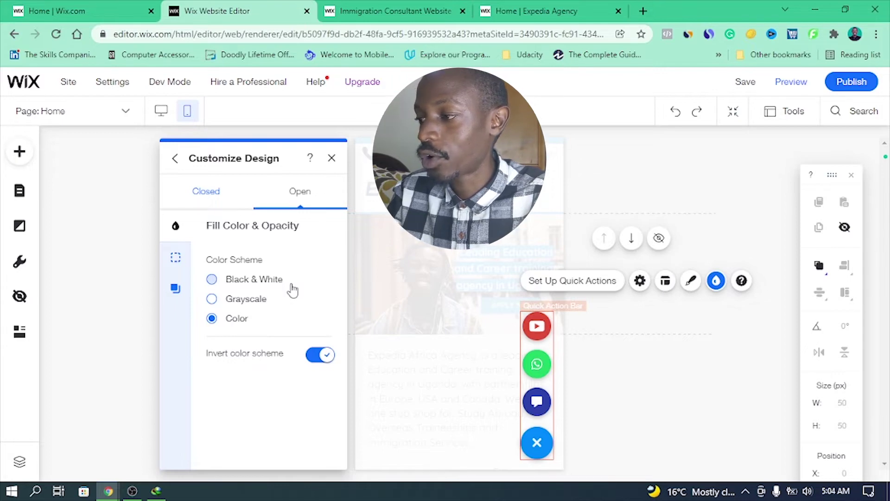
{"action": "left_click", "coordinate": [214, 300]}
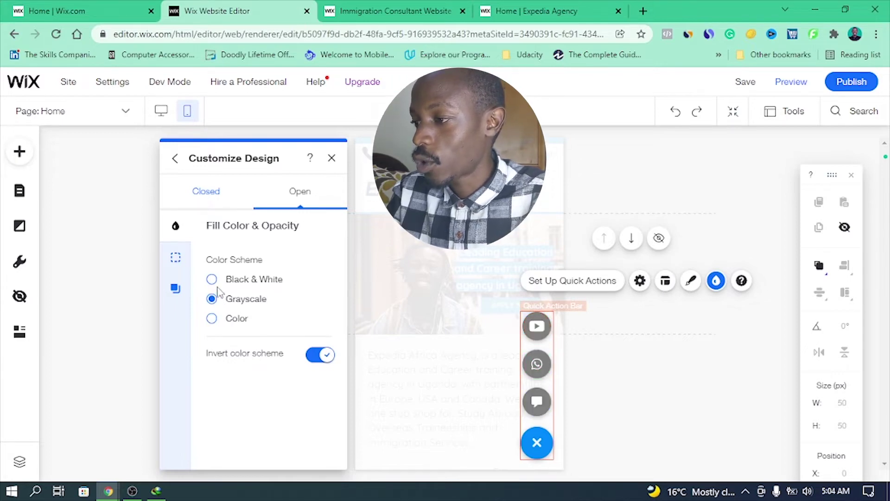
{"action": "left_click", "coordinate": [213, 279]}
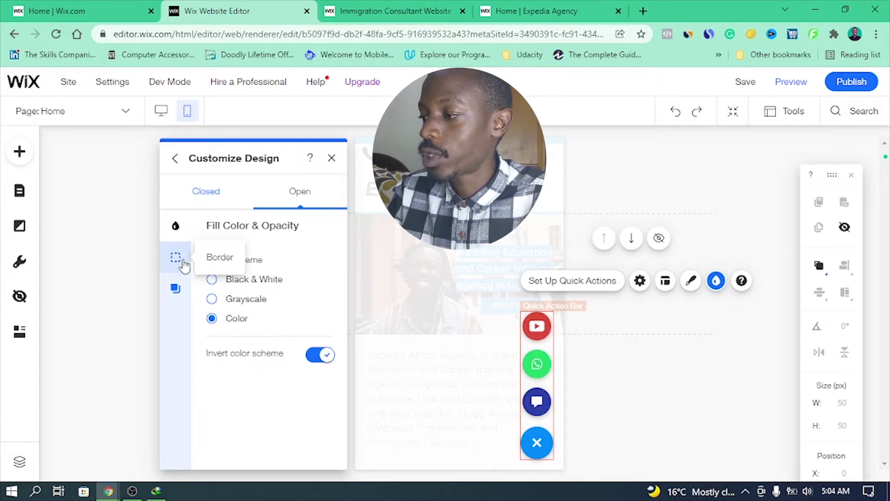
{"action": "left_click", "coordinate": [176, 258]}
{"action": "left_click", "coordinate": [175, 287]}
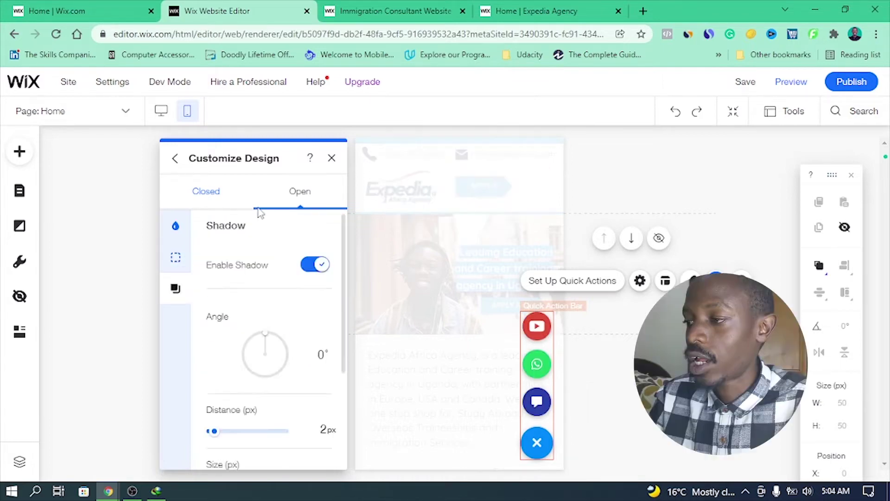
Step: In the closed state, change the button background colour and make the icon dark teal
{"action": "left_click", "coordinate": [214, 205]}
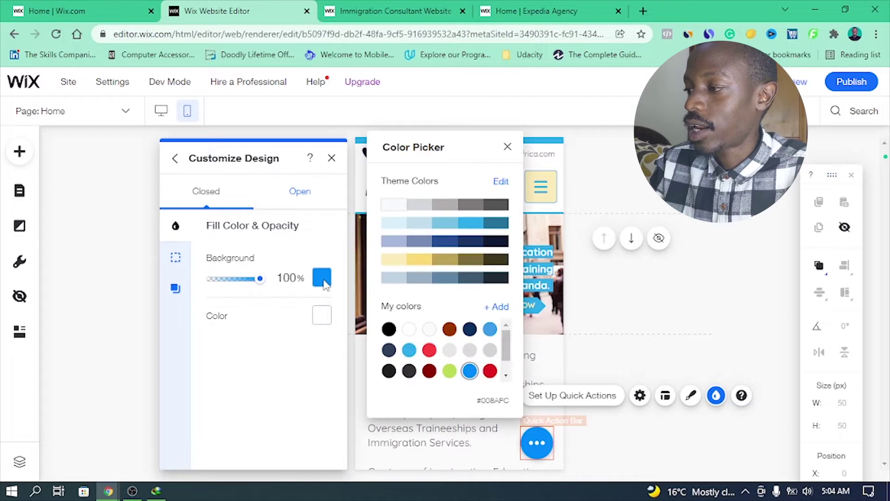
{"action": "left_click", "coordinate": [394, 258]}
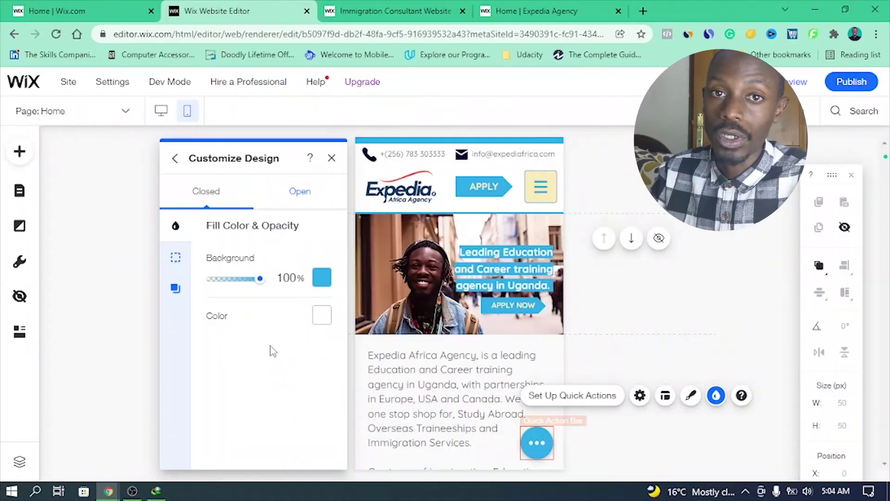
{"action": "left_click", "coordinate": [322, 316]}
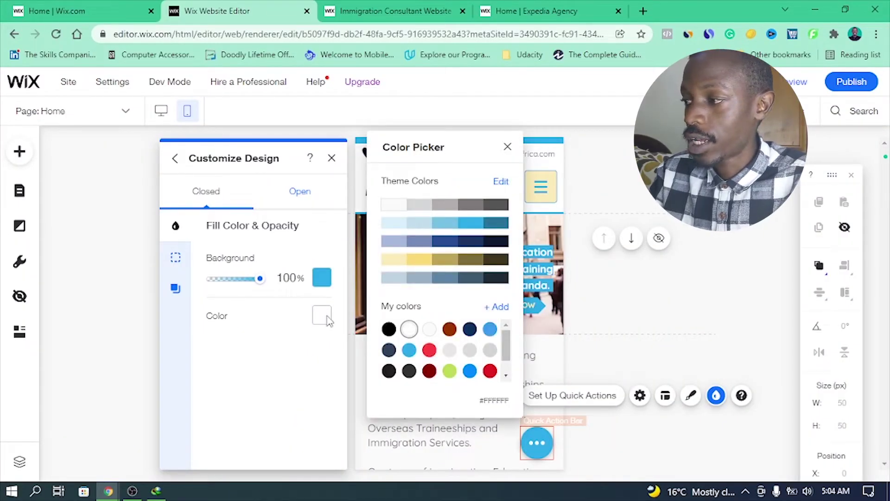
{"action": "left_click", "coordinate": [487, 226]}
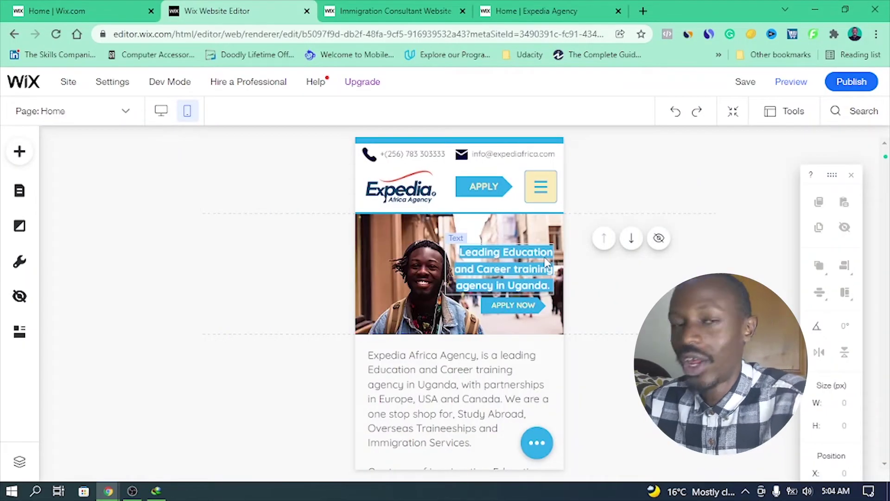
Step: Select the hamburger mobile menu button on the page
{"action": "left_click", "coordinate": [547, 191]}
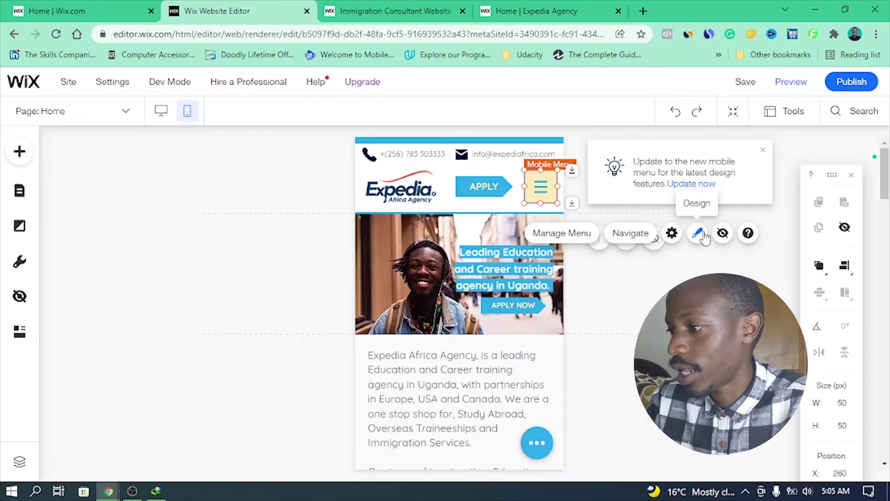
Step: Set the open mobile menu's button background to blue and nudge the menu button up-right
{"action": "left_click", "coordinate": [697, 233]}
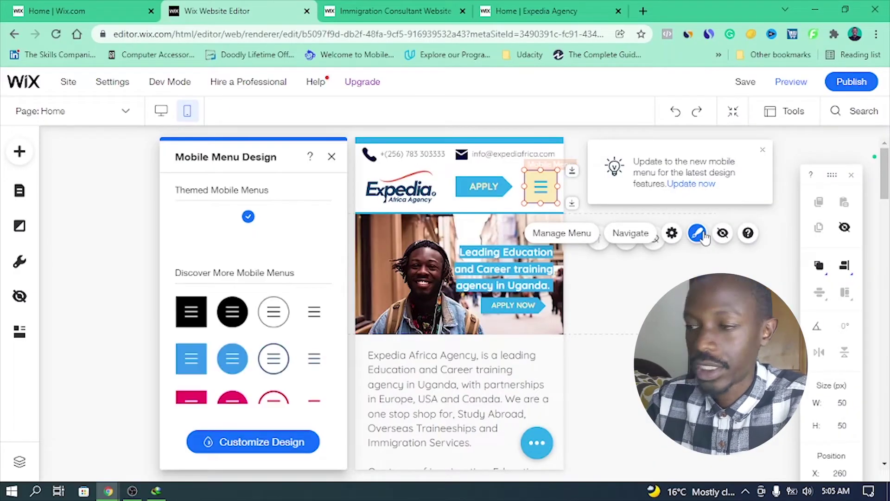
{"action": "left_click", "coordinate": [276, 442]}
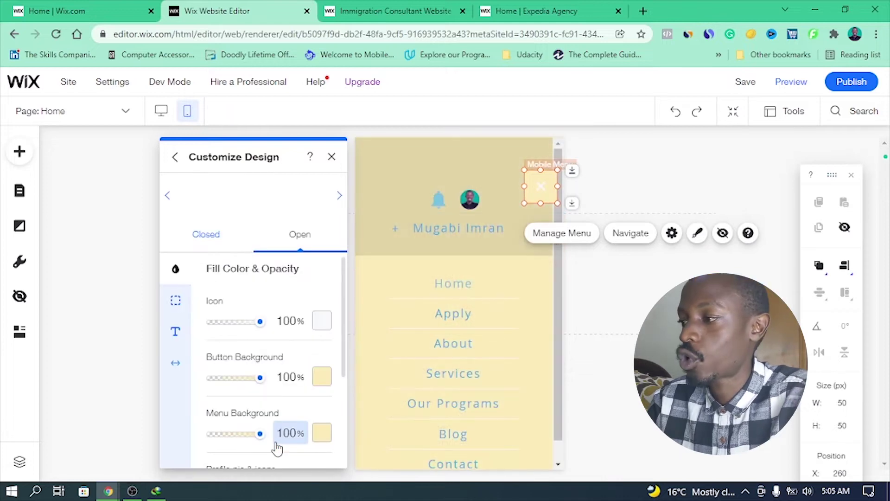
{"action": "left_click", "coordinate": [329, 378]}
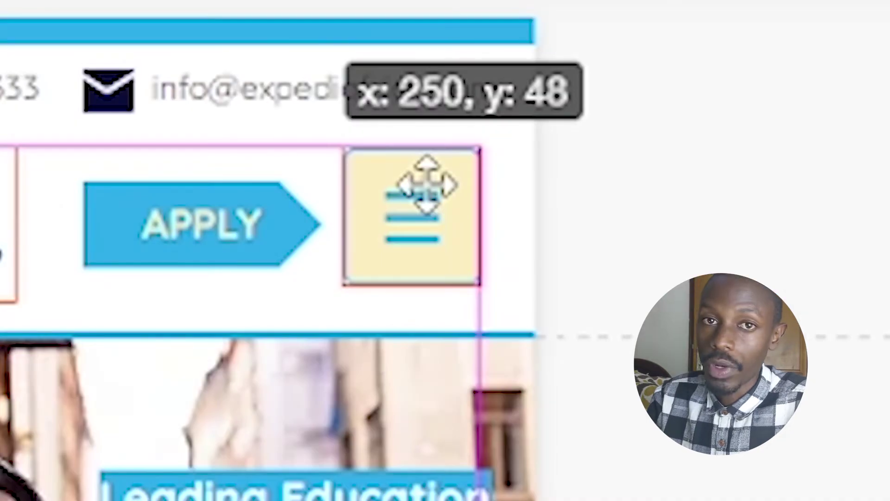
{"action": "left_click_drag", "start_coordinate": [427, 185], "coordinate": [443, 173]}
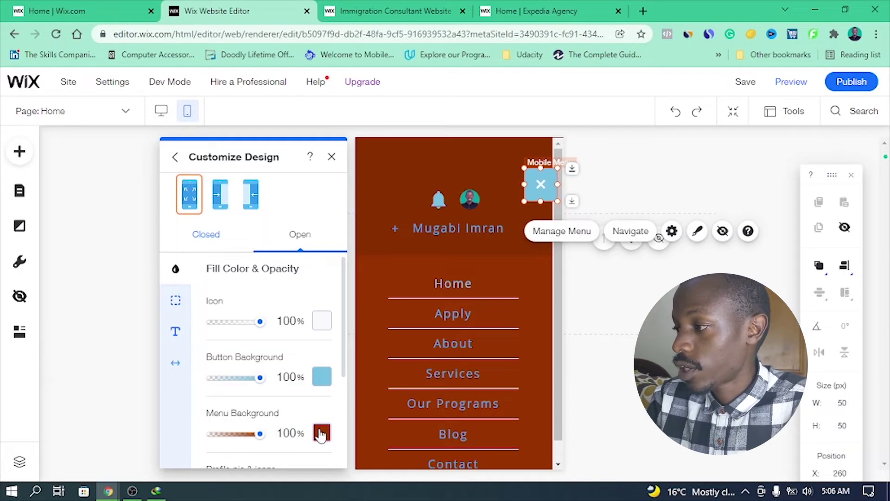
Step: Make the mobile menu background dark red
{"action": "left_click", "coordinate": [322, 432]}
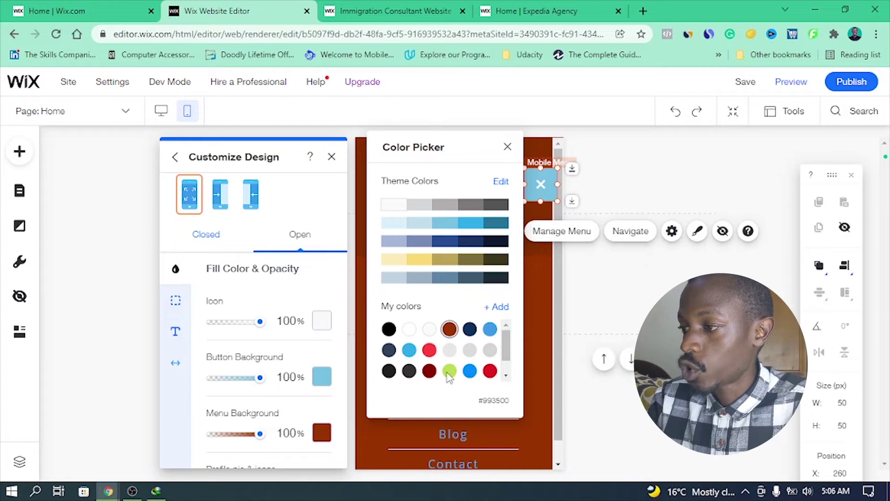
{"action": "left_click", "coordinate": [429, 349]}
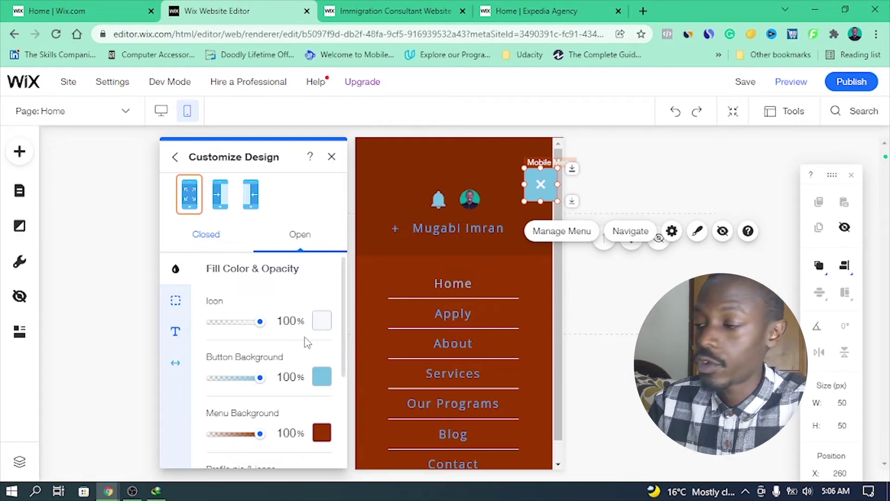
{"action": "scroll", "coordinate": [305, 343], "scroll_direction": "down", "scroll_amount": 3}
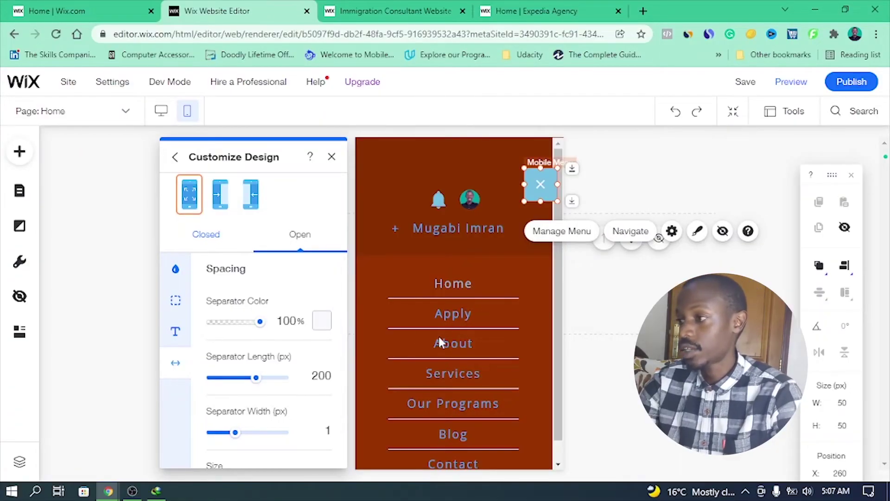
Step: Reopen the mobile menu's Customize Design settings at the Spacing options for the separators
{"action": "left_click", "coordinate": [332, 156]}
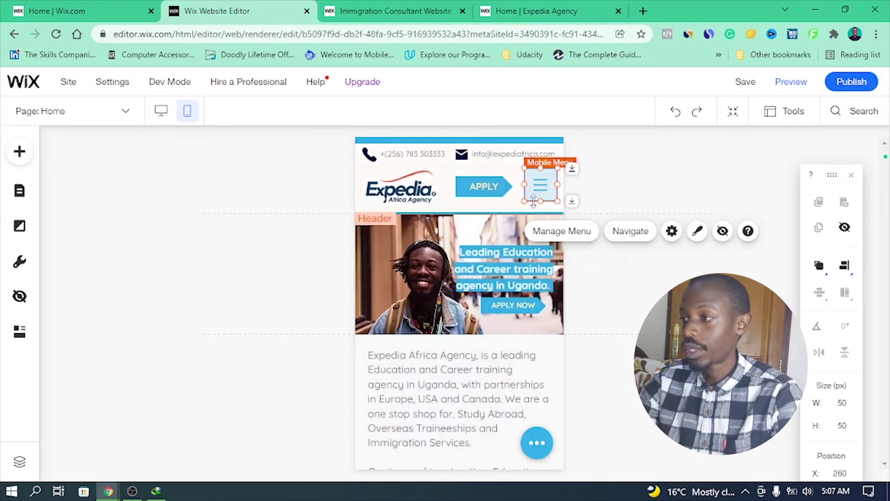
{"action": "left_click", "coordinate": [697, 231]}
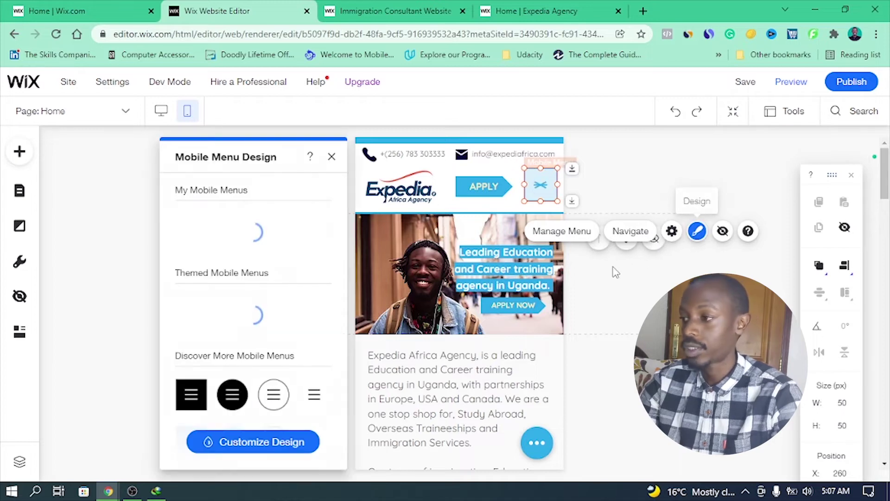
{"action": "left_click", "coordinate": [285, 449]}
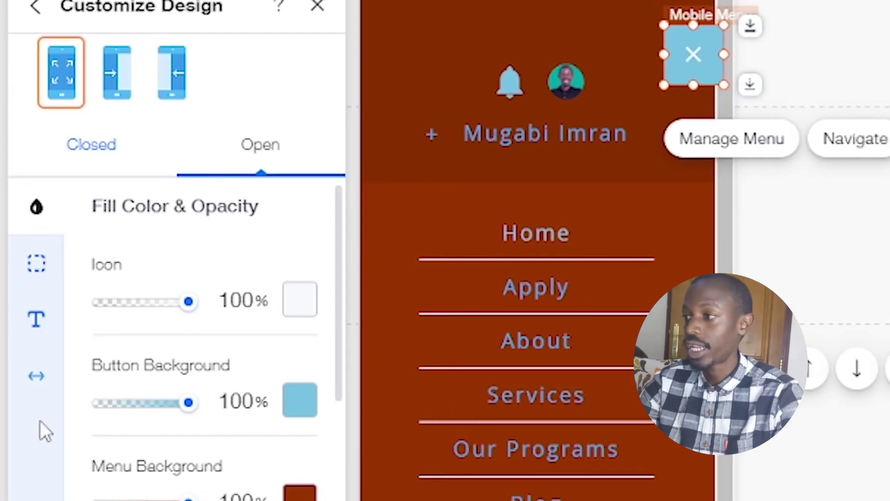
{"action": "left_click", "coordinate": [175, 364]}
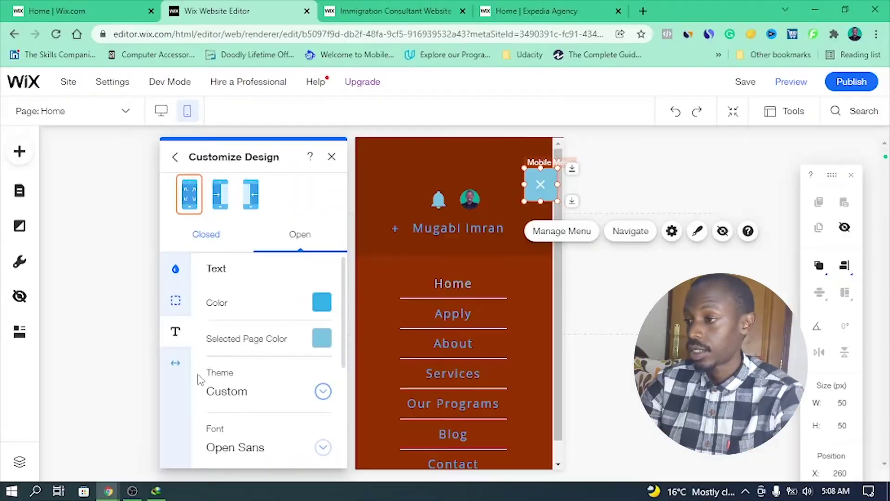
Step: Set the mobile menu text to bold Quicksand
{"action": "scroll", "coordinate": [292, 446], "scroll_direction": "down", "scroll_amount": 2}
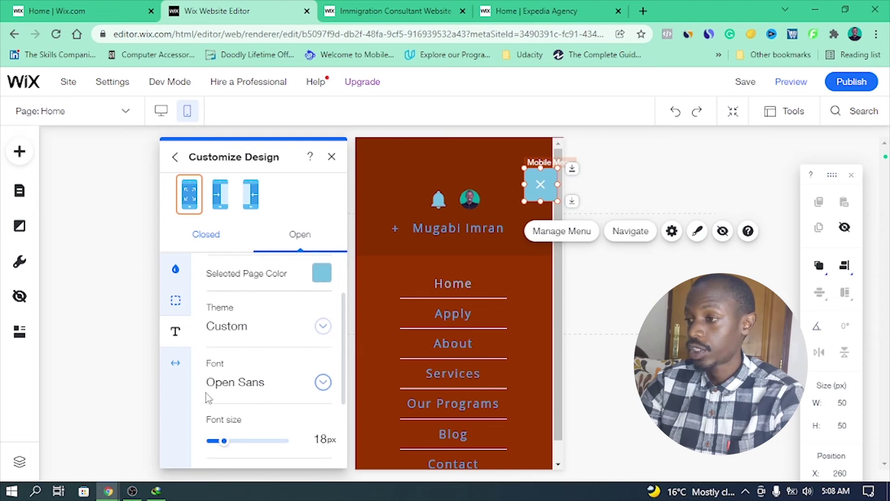
{"action": "left_click", "coordinate": [248, 381]}
{"action": "scroll", "coordinate": [246, 363], "scroll_direction": "down", "scroll_amount": 5}
{"action": "left_click", "coordinate": [247, 364]}
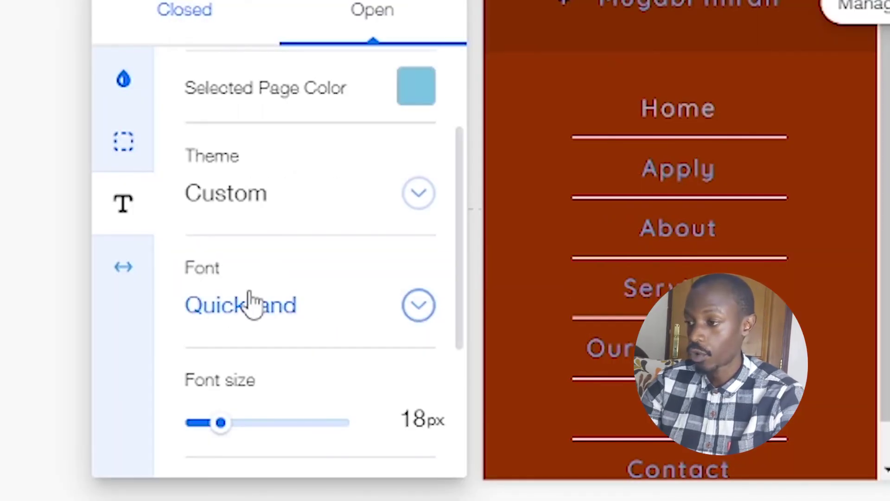
{"action": "scroll", "coordinate": [125, 324], "scroll_direction": "down", "scroll_amount": 5}
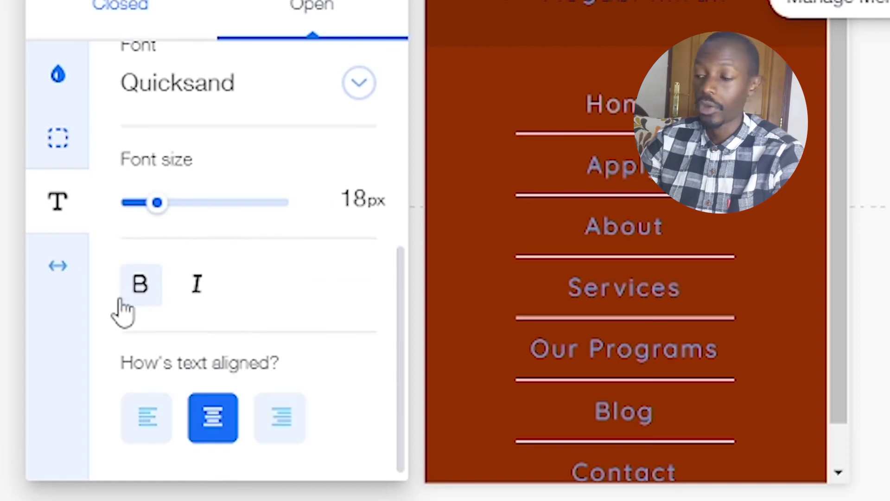
{"action": "left_click", "coordinate": [141, 284]}
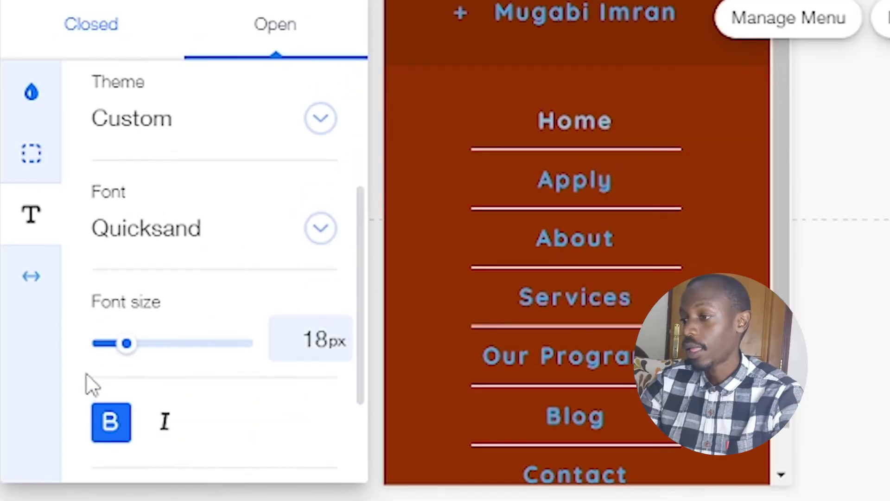
Step: Left-align the menu items and make the selected page's item text white
{"action": "scroll", "coordinate": [115, 366], "scroll_direction": "down", "scroll_amount": 3}
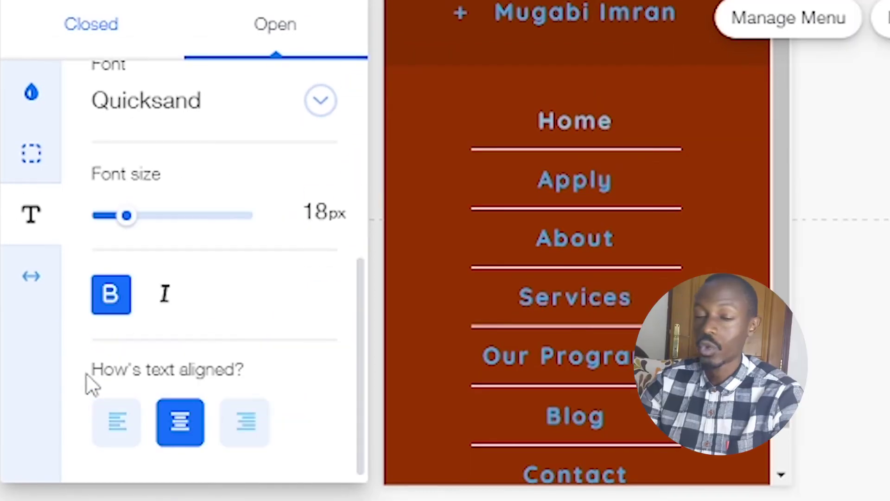
{"action": "left_click", "coordinate": [117, 422]}
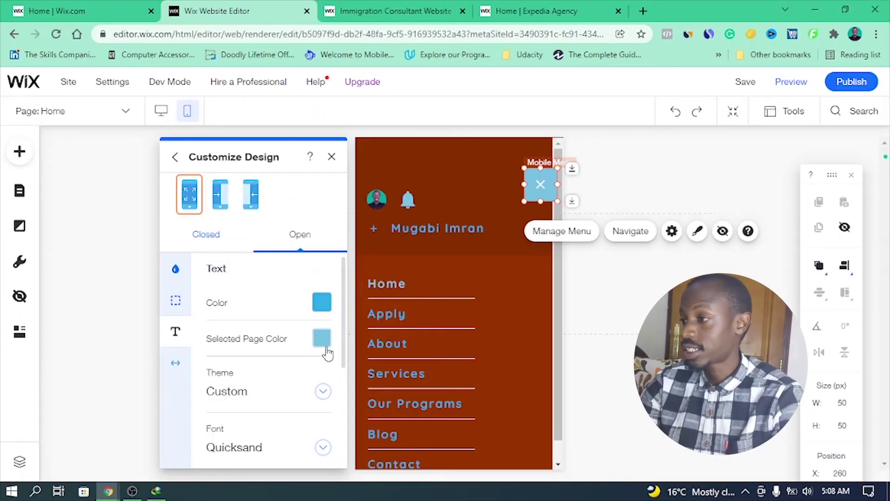
{"action": "left_click", "coordinate": [325, 346]}
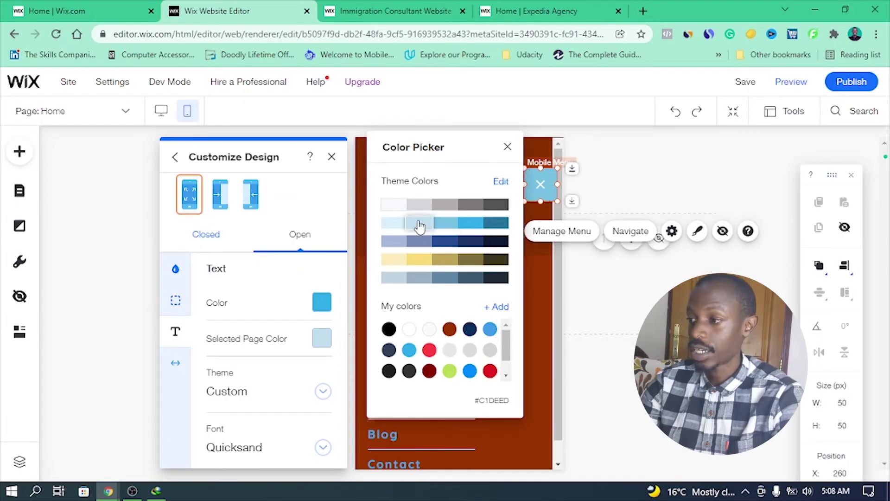
{"action": "left_click", "coordinate": [393, 204]}
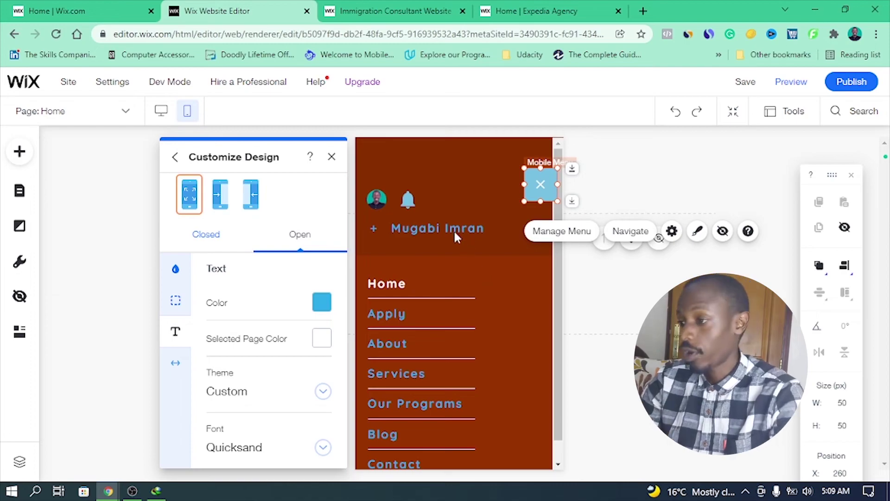